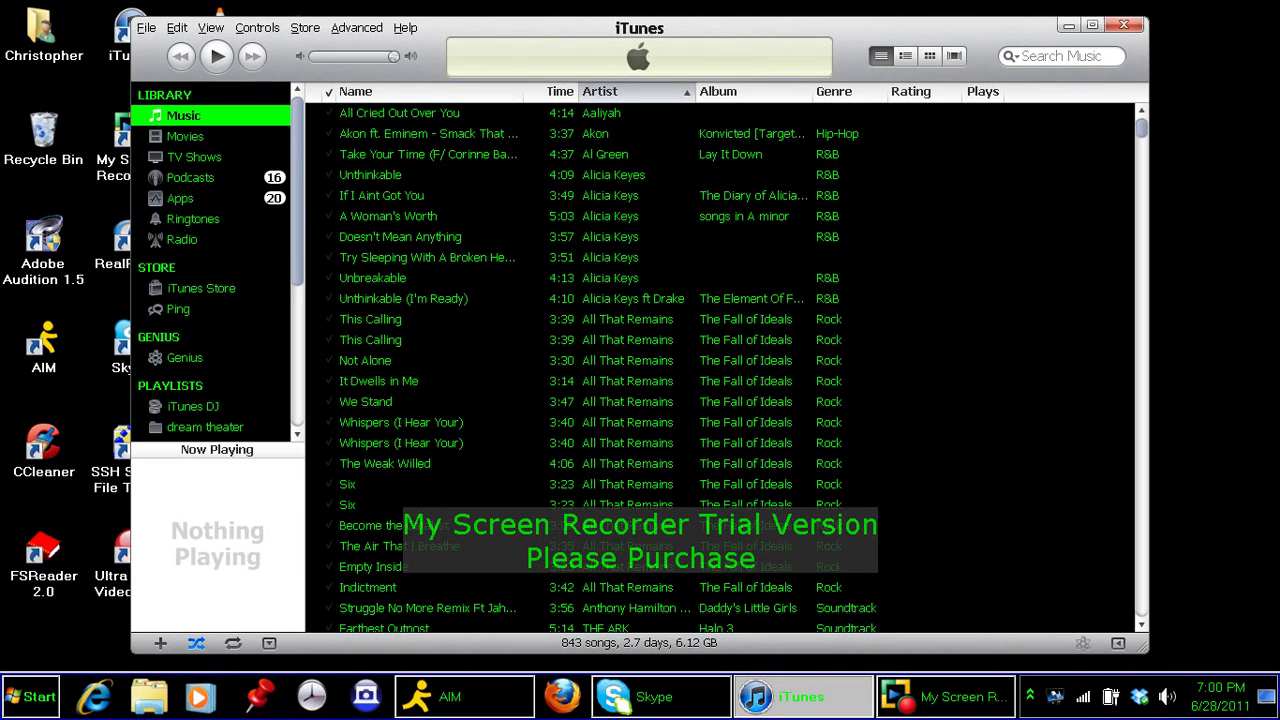
Show the desktop and try to switch to iTunes from the list of running applications.
key("super+d")
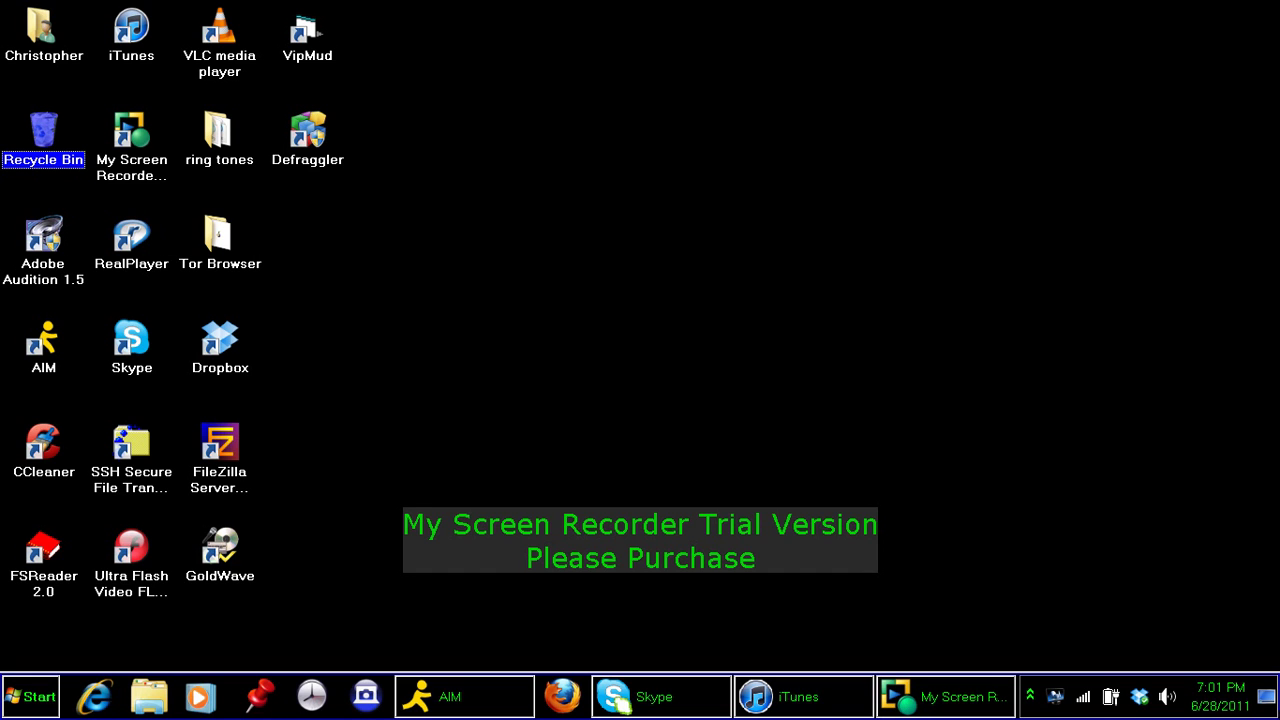
key("insert+F10")
key("Down")
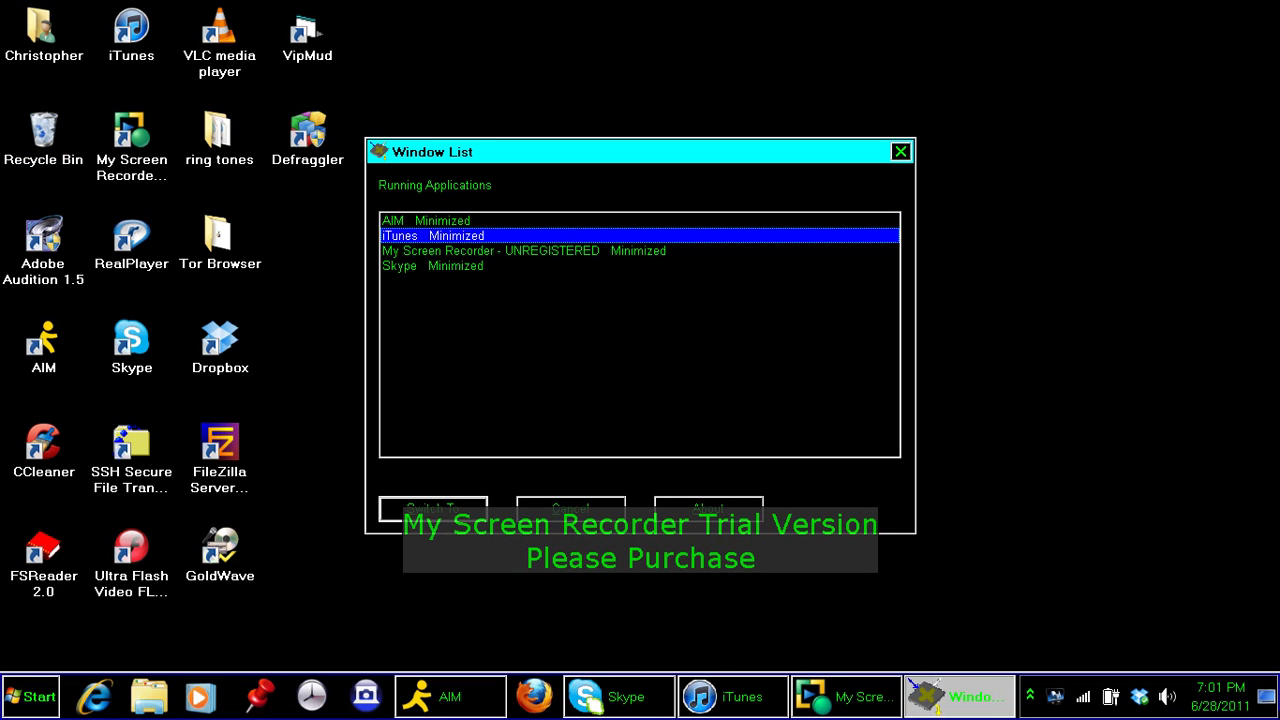
key("Return")
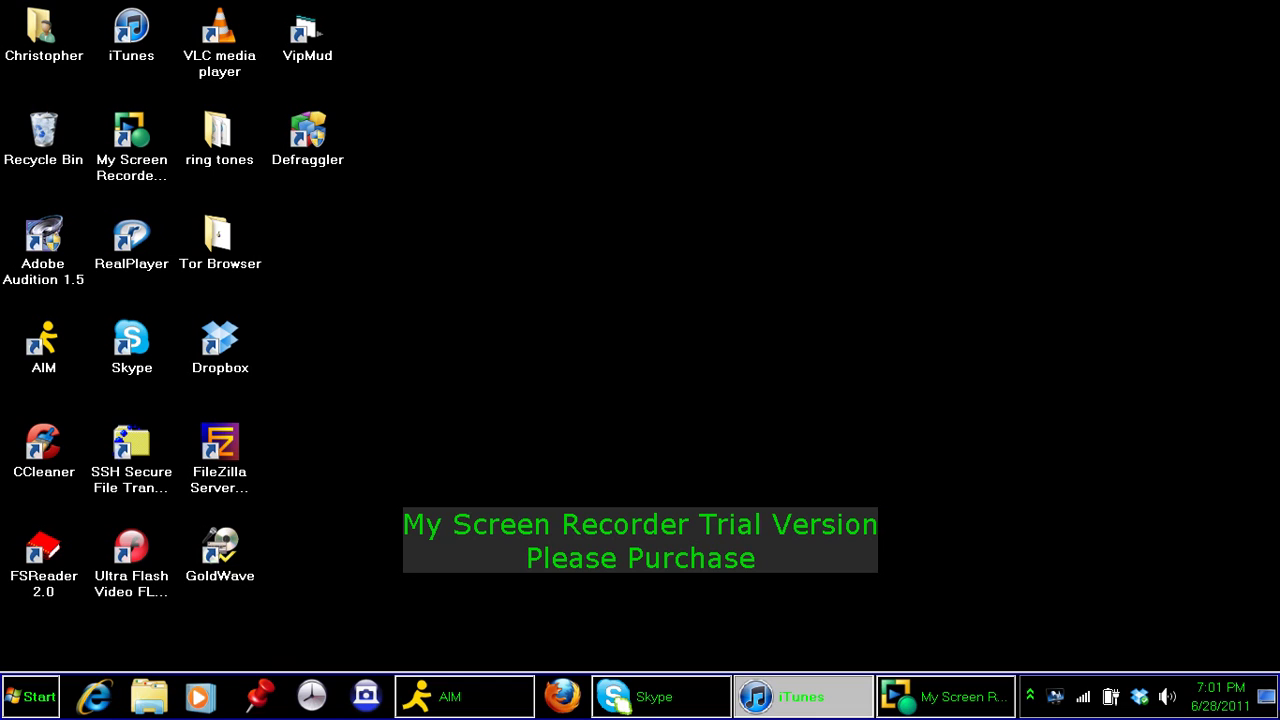
Restore the minimized iTunes window.
key("super")
key("Escape")
key("Tab")
key("Right")
key("Right")
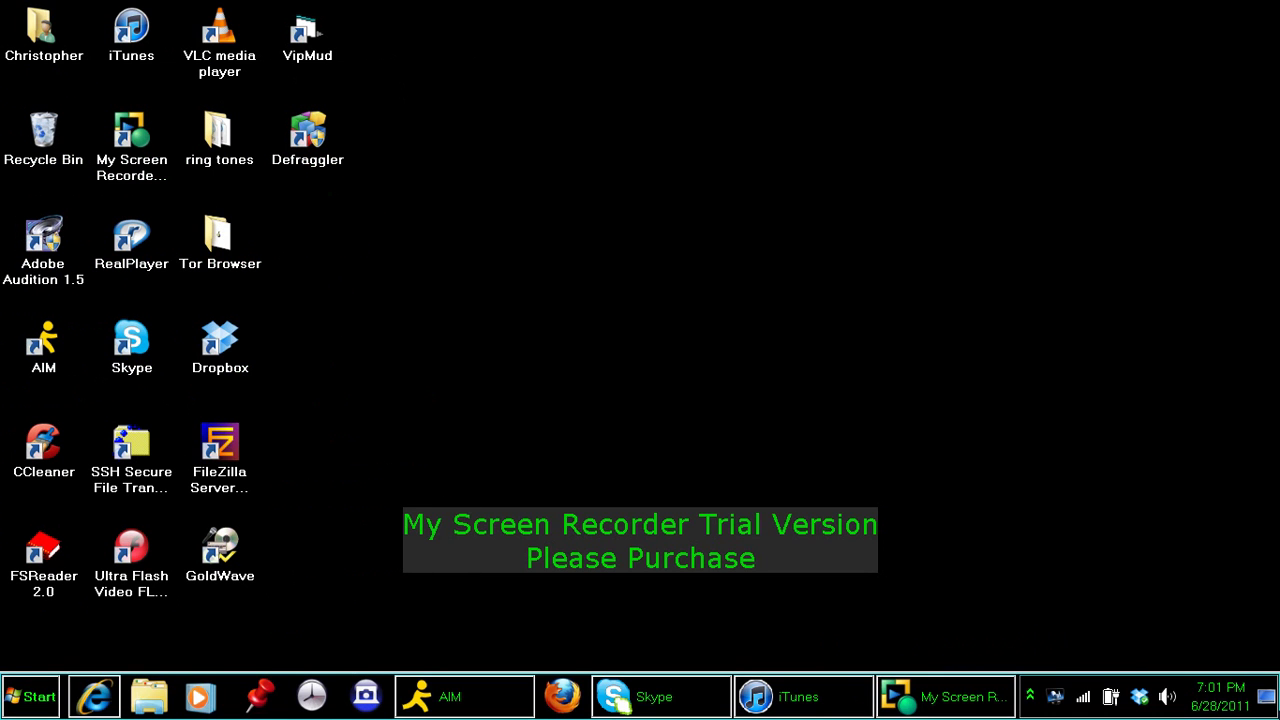
key("Right")
key("Right")
key("Right")
key("Right")
key("Right")
key("Right")
key("Right")
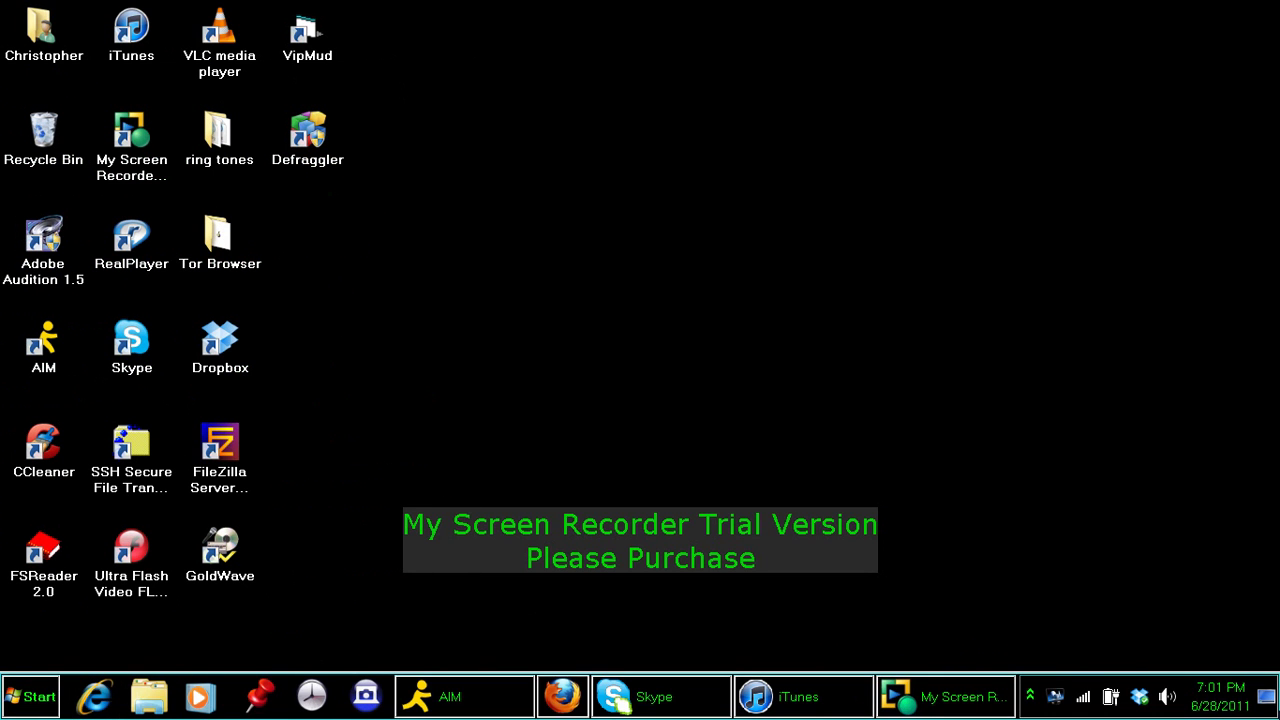
key("Right")
key("Return")
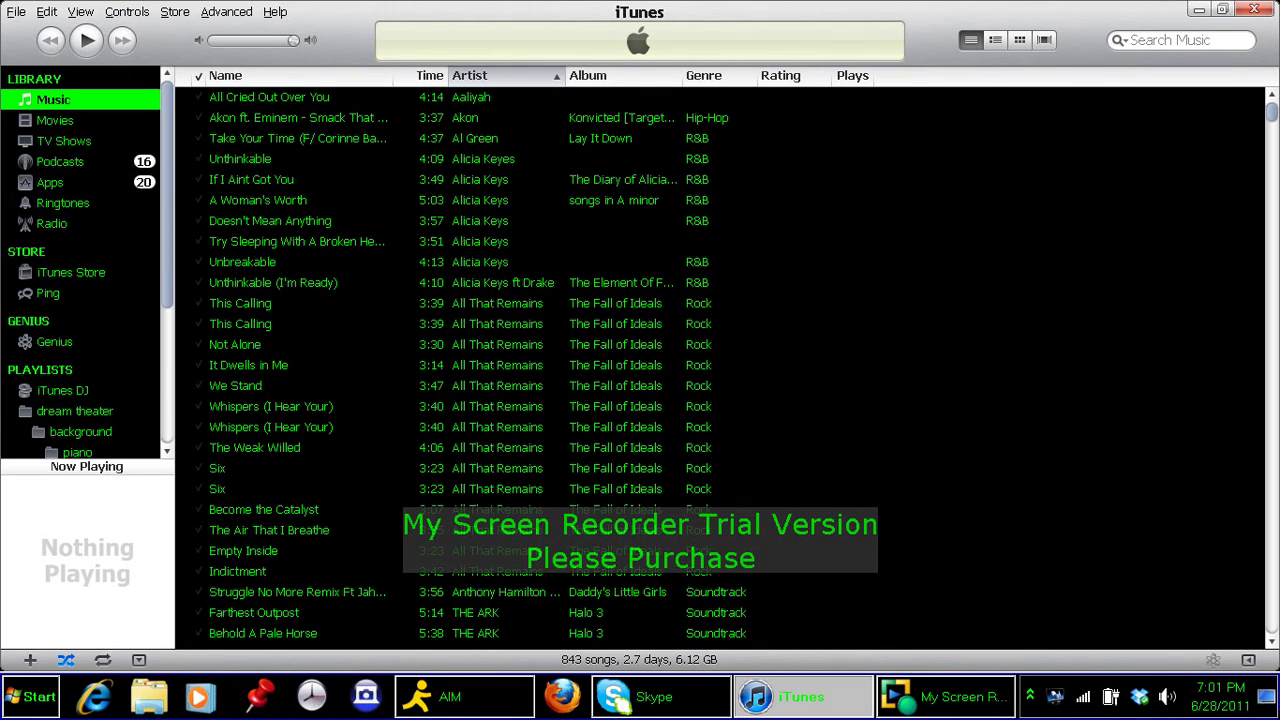
Look up the store command for authorizing this computer, and leave it without running it.
key("alt")
key("Right")
key("Right")
key("Right")
key("Right")
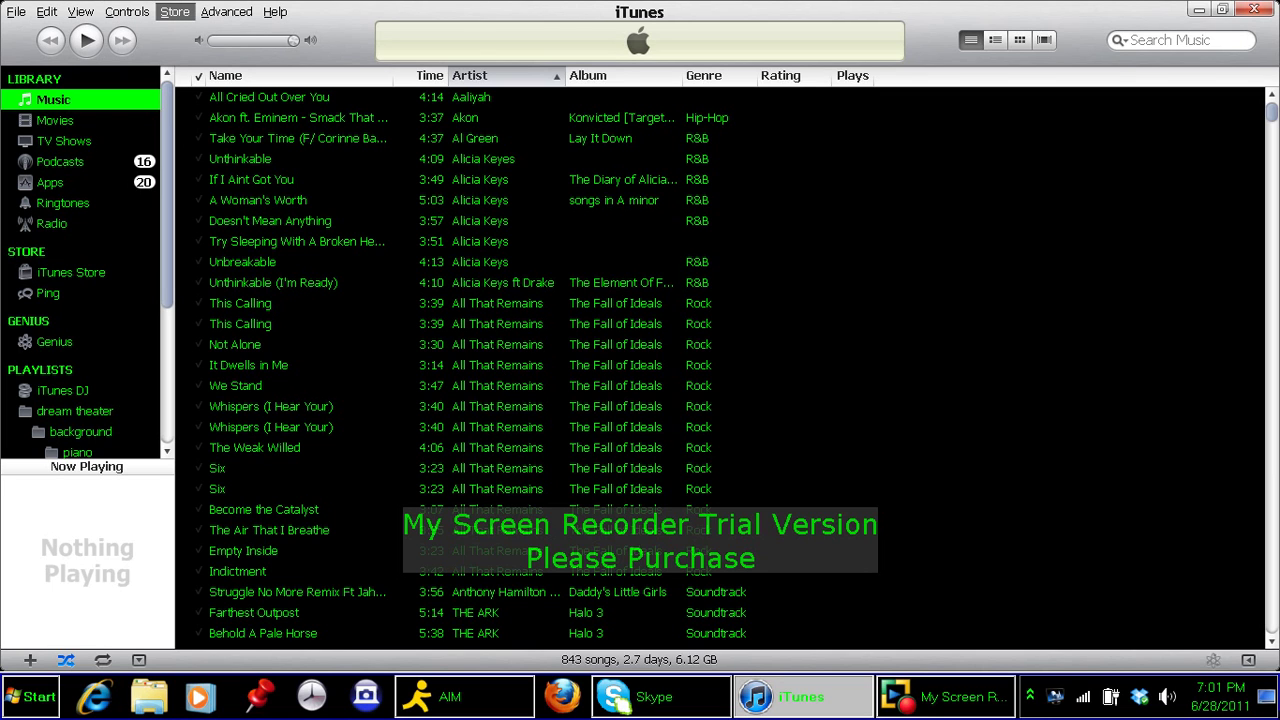
key("Down")
key("Down")
key("Down")
key("Down")
key("Down")
key("Down")
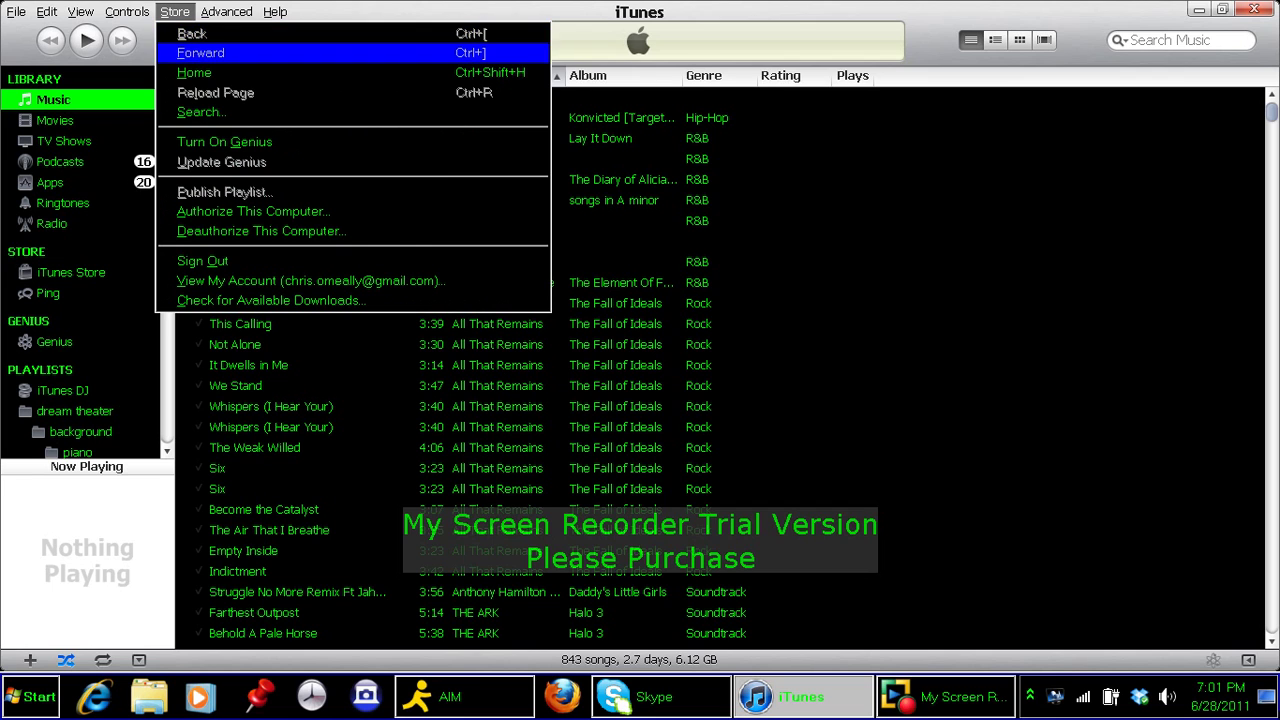
key("Down")
key("Down")
key("Down")
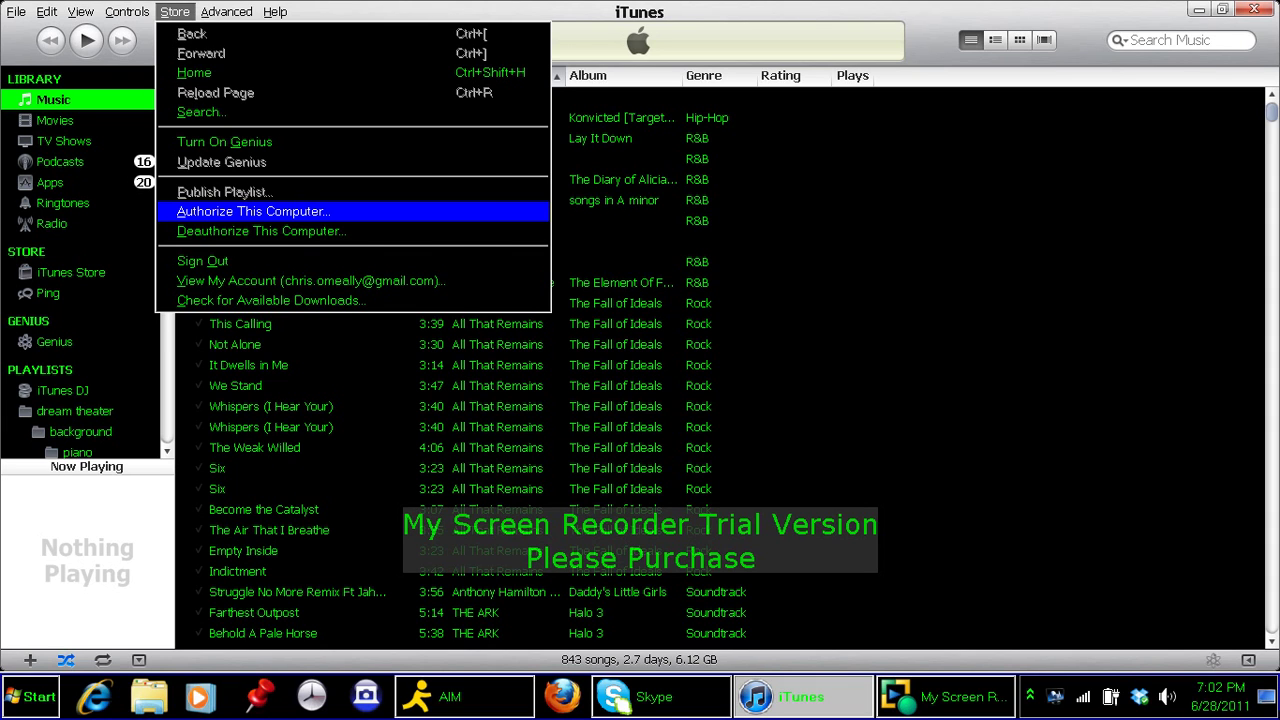
key("Escape")
key("Escape")
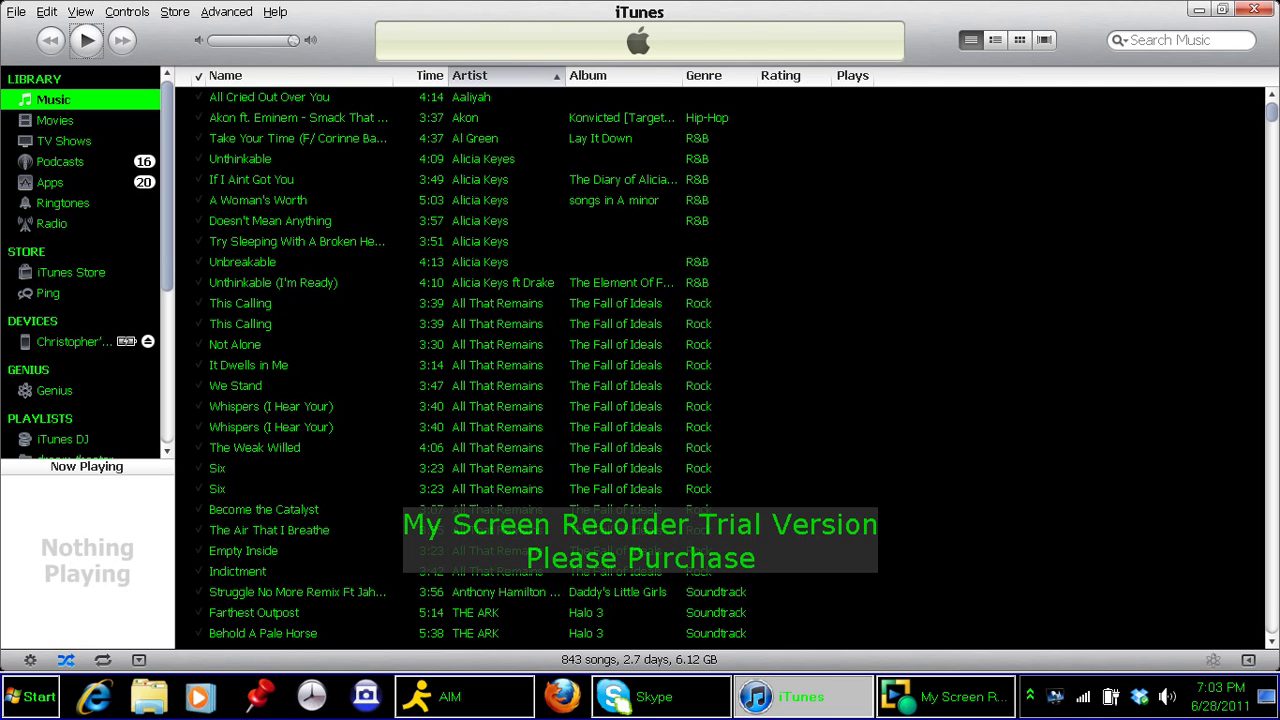
Select the connected iPhone under Devices to open its Summary page.
key("Down")
key("Down")
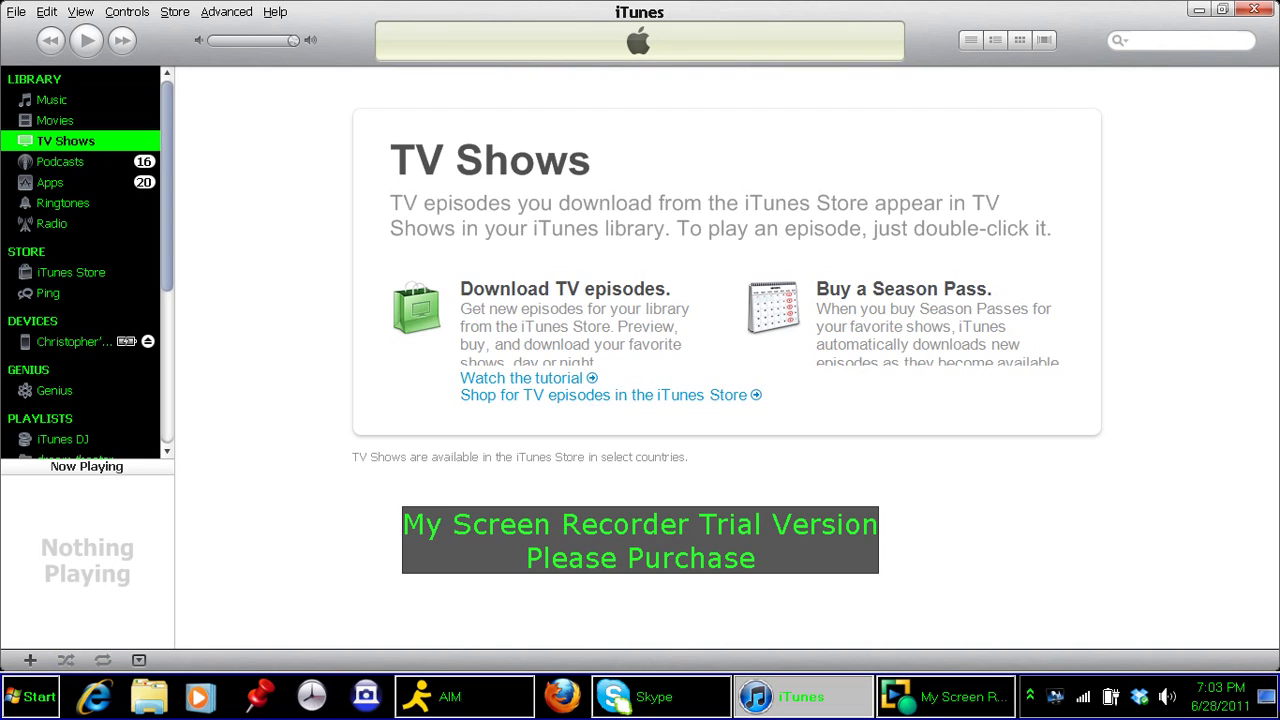
key("Down")
key("Down")
key("Down")
key("Down")
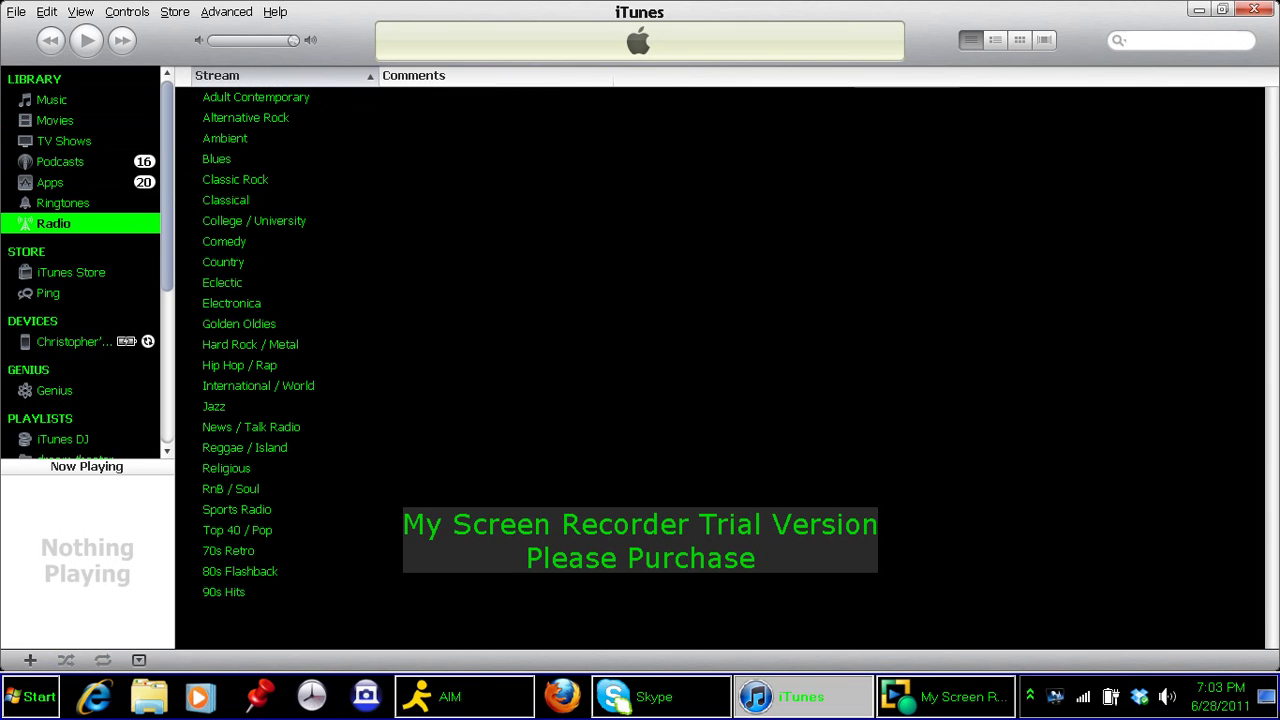
key("Down")
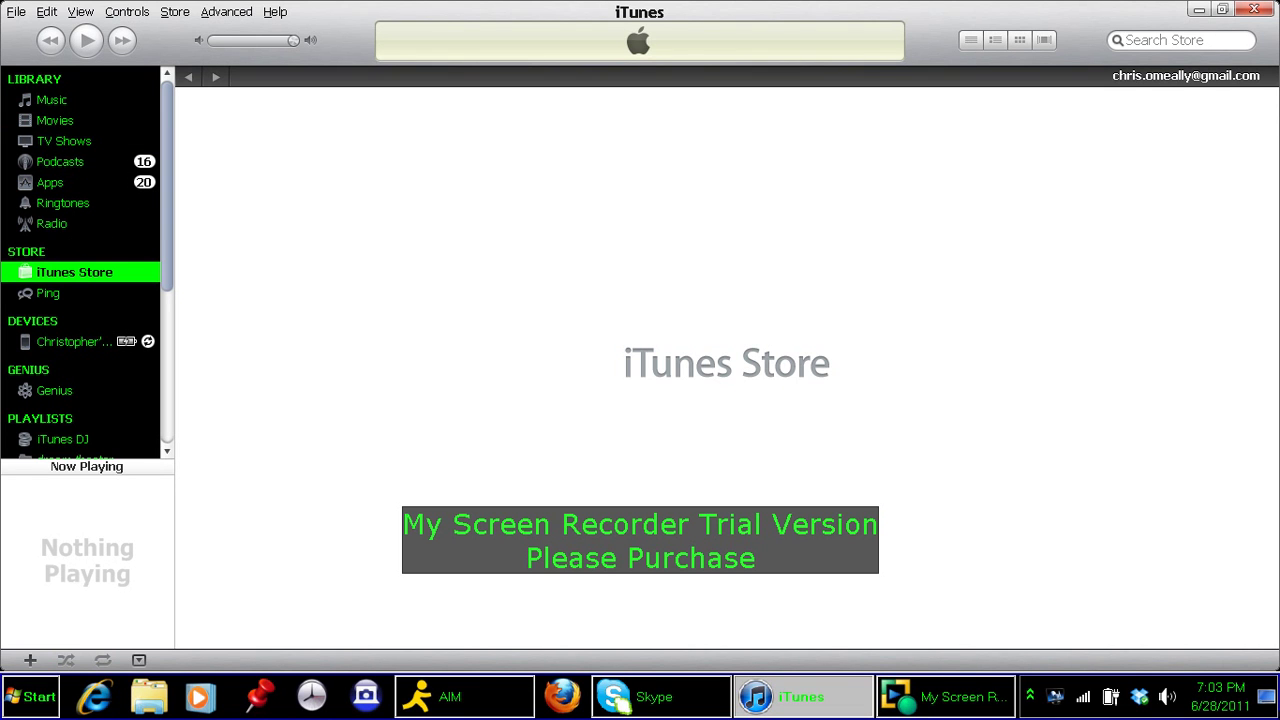
key("Down")
key("Down")
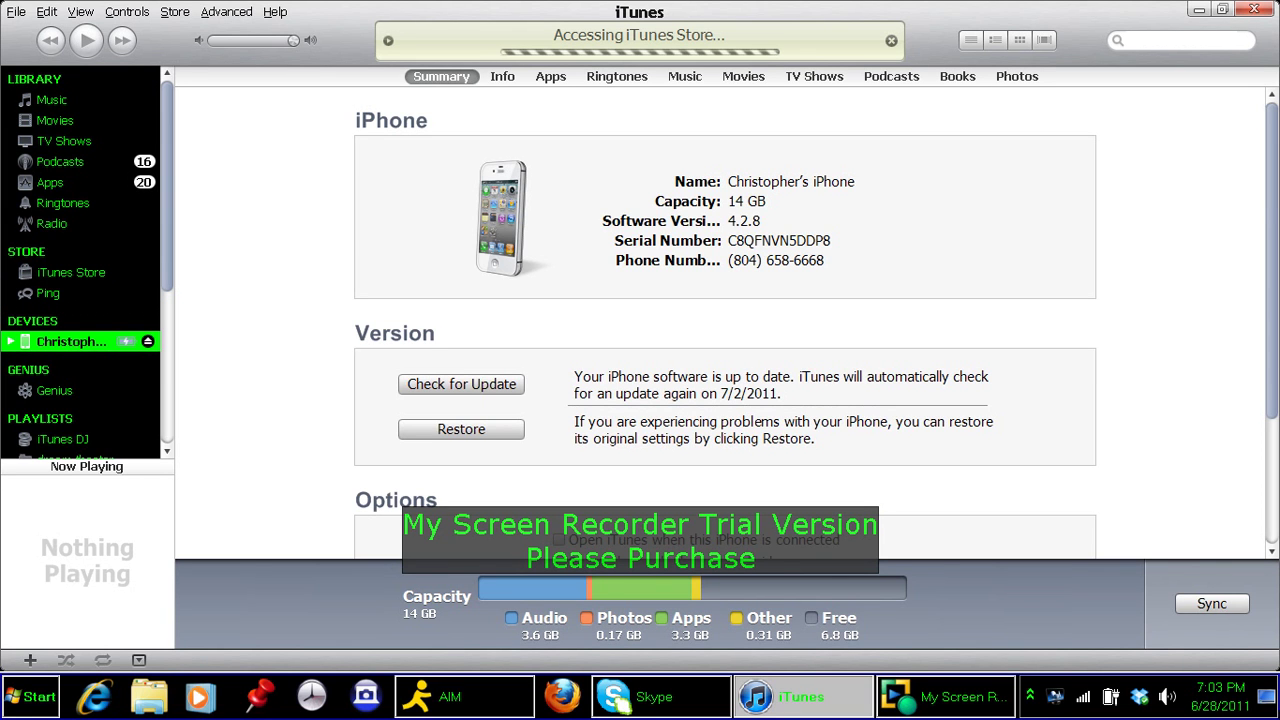
Go back from the iPhone to the Ping and iTunes Store entries.
key("Up")
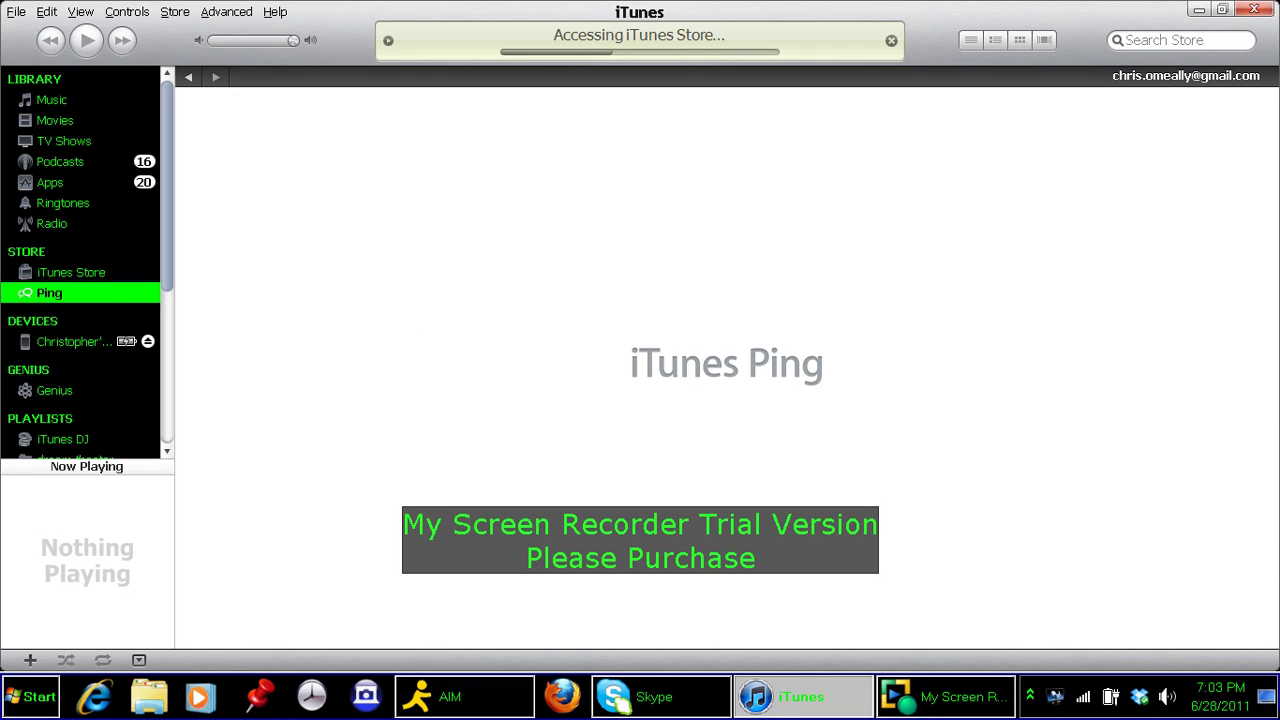
key("Up")
key("Up")
key("Down")
key("Down")
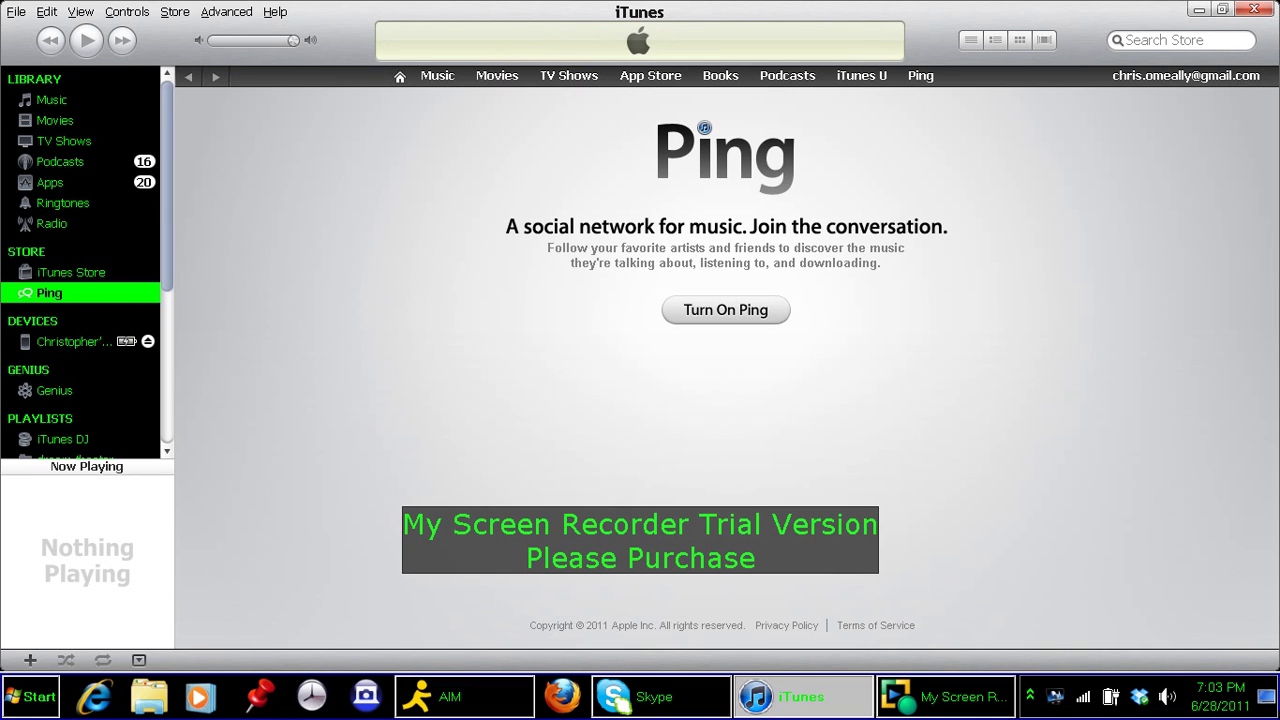
key("Down")
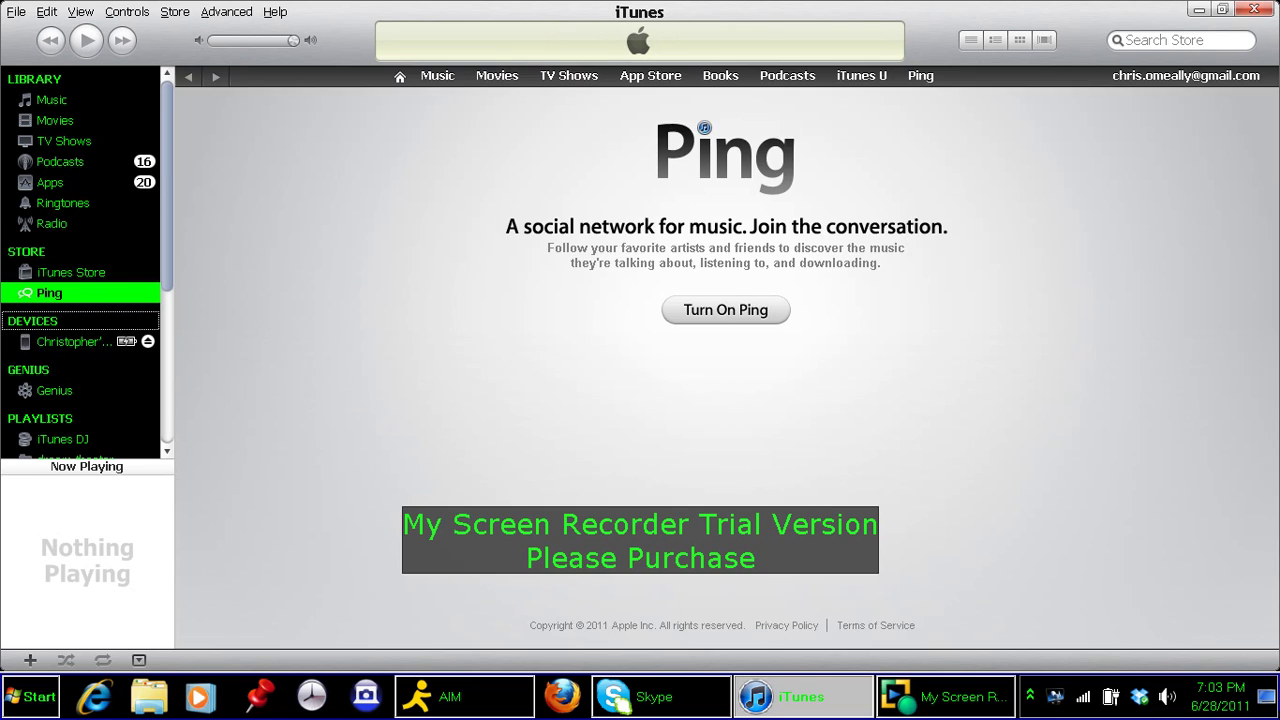
Select the connected iPhone again and expand its contents in the source list.
key("Down")
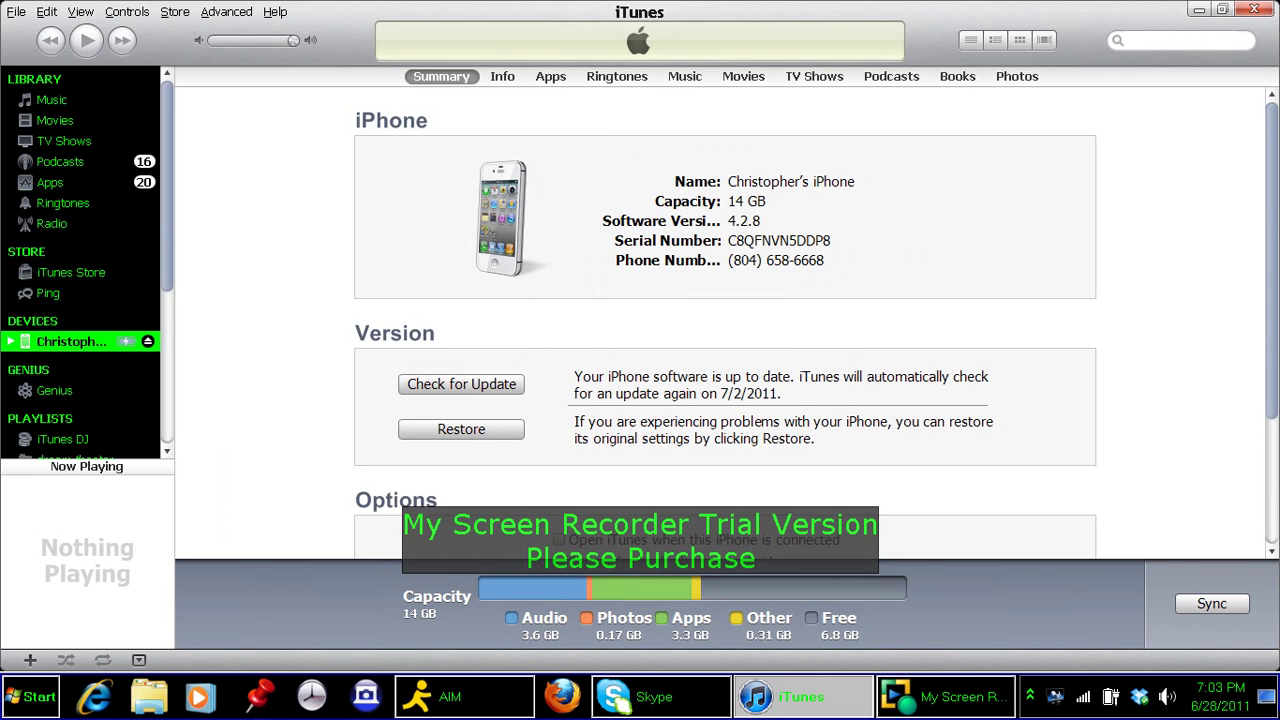
key("Right")
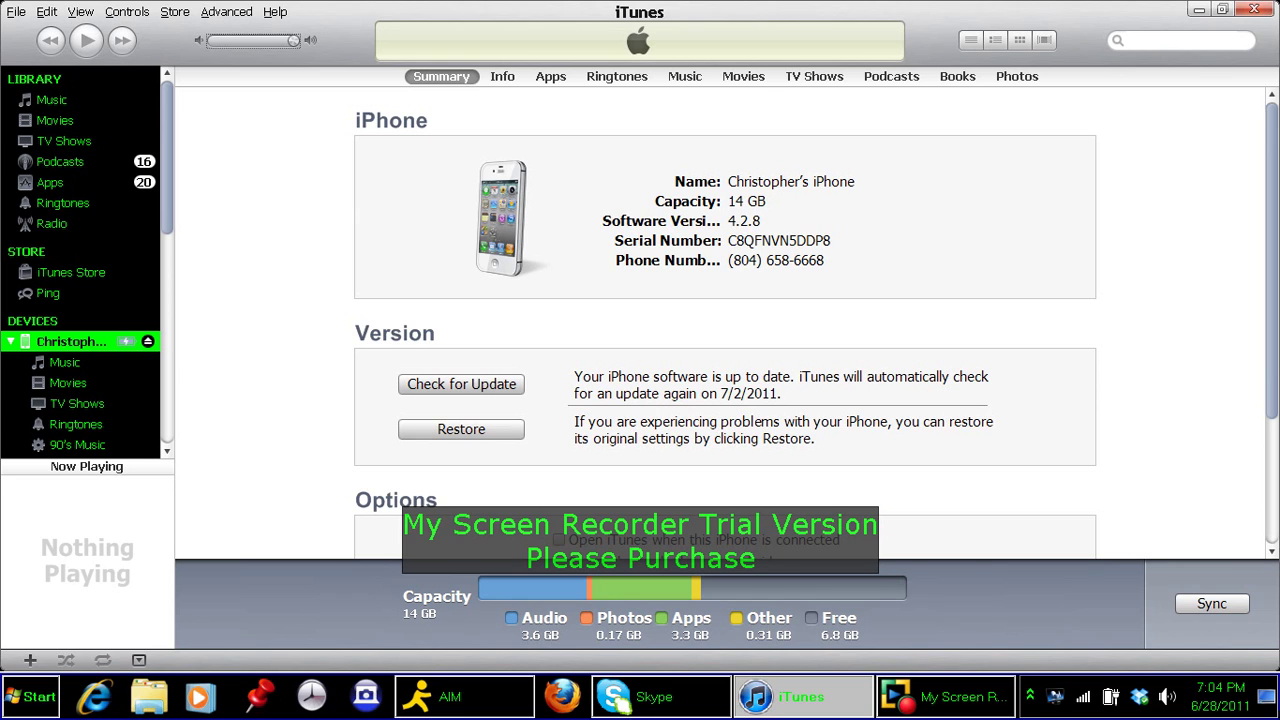
Review the iPhone's available settings pages and the device and version information on its Summary page.
key("Tab")
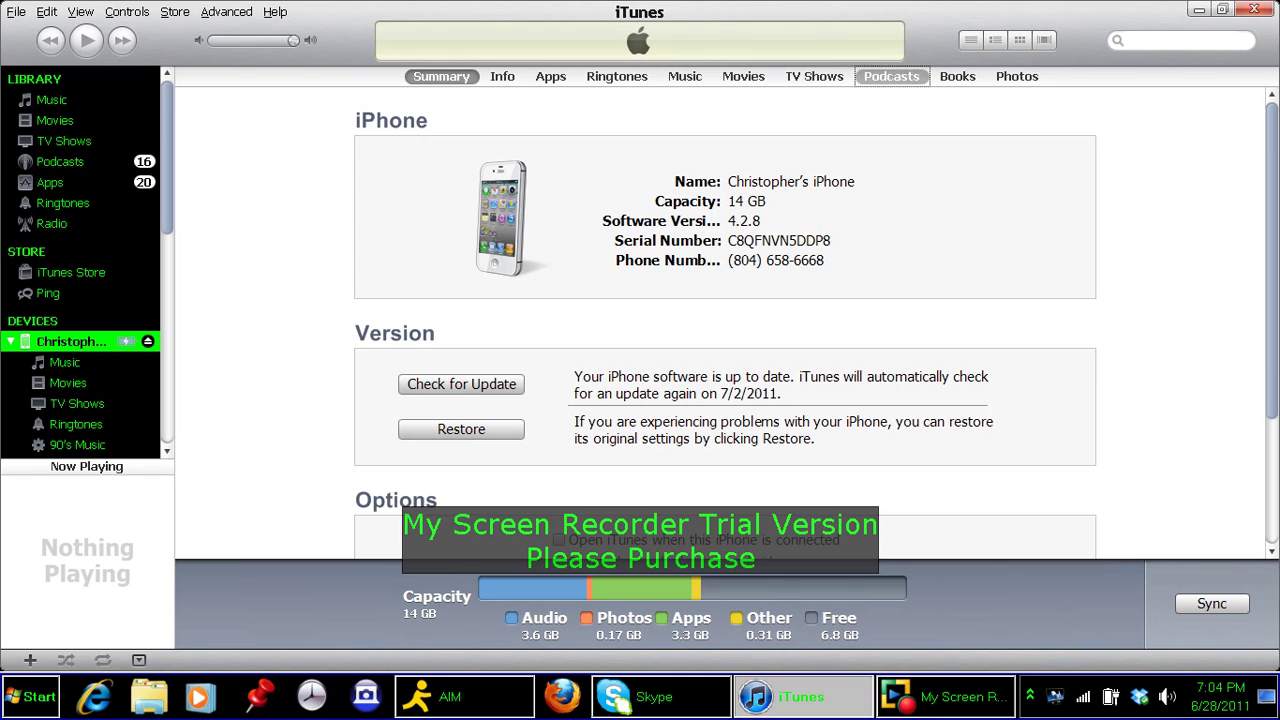
key("Tab")
key("Tab")
key("Tab")
key("Tab")
key("Tab")
key("Tab")
key("Tab")
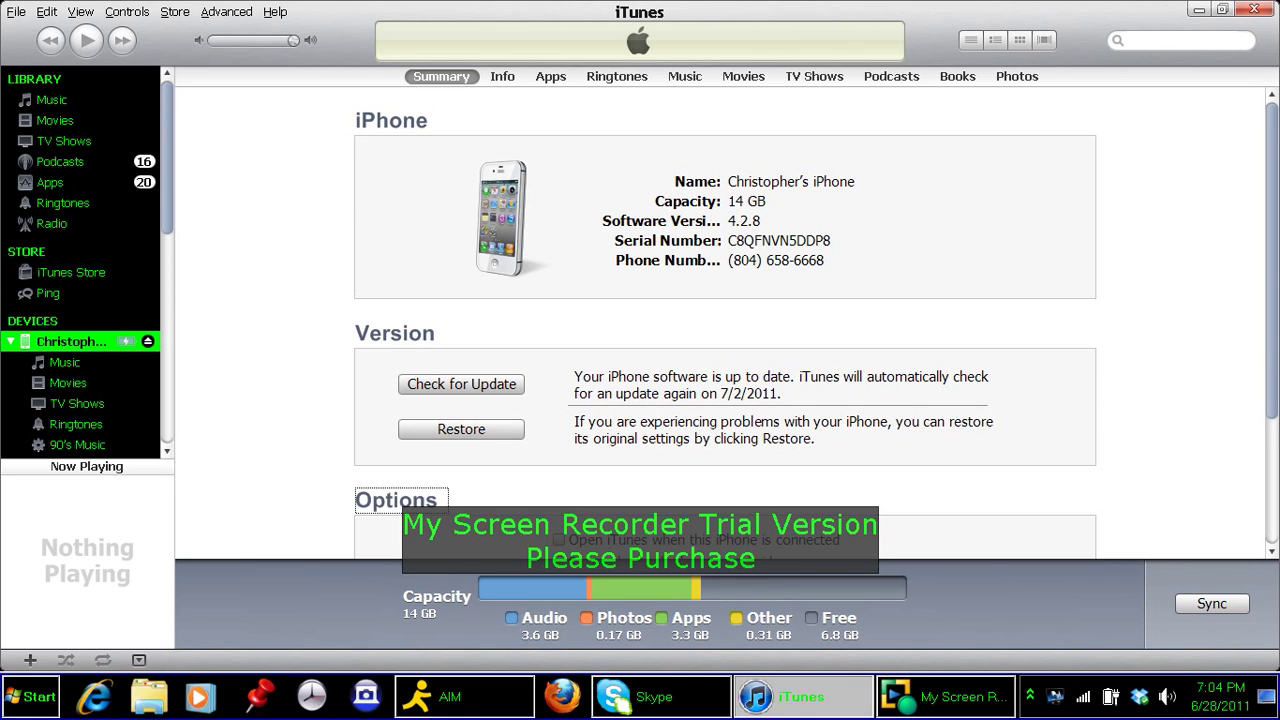
Examine the iPhone's Options, from opening iTunes on connection through to Configure Universal Access.
key("Tab")
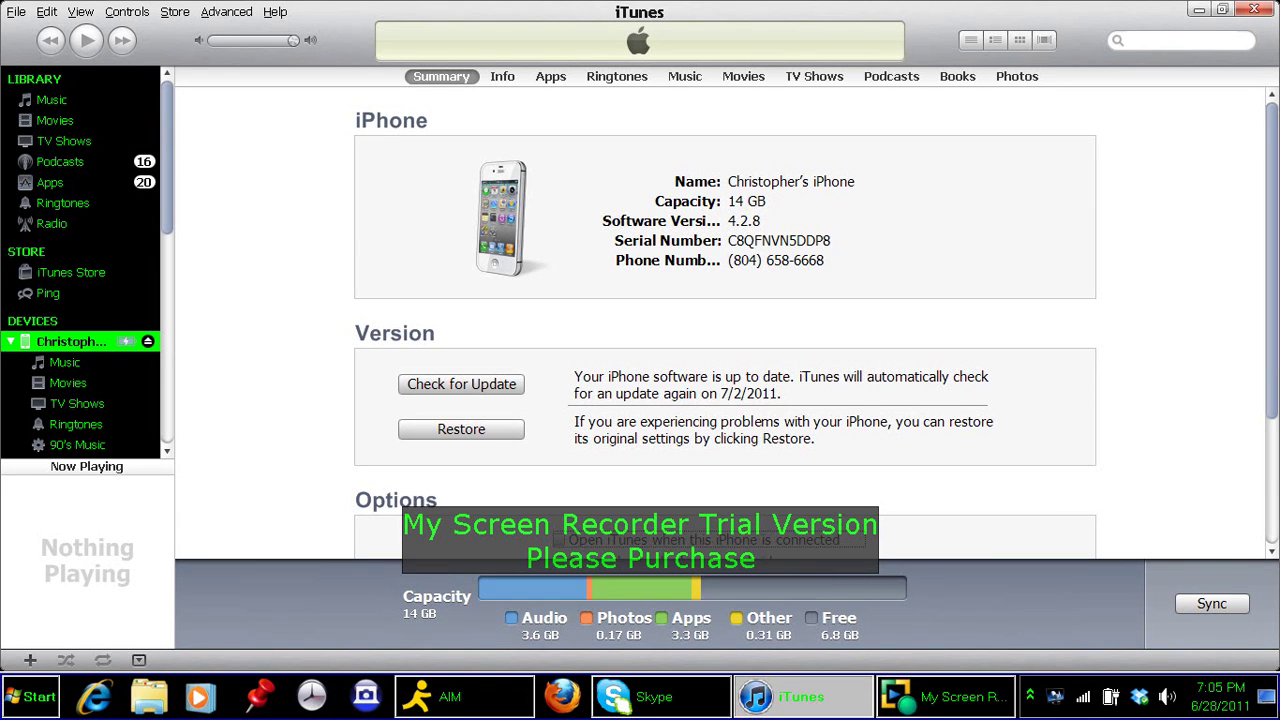
scroll(725, 330, "down", 1)
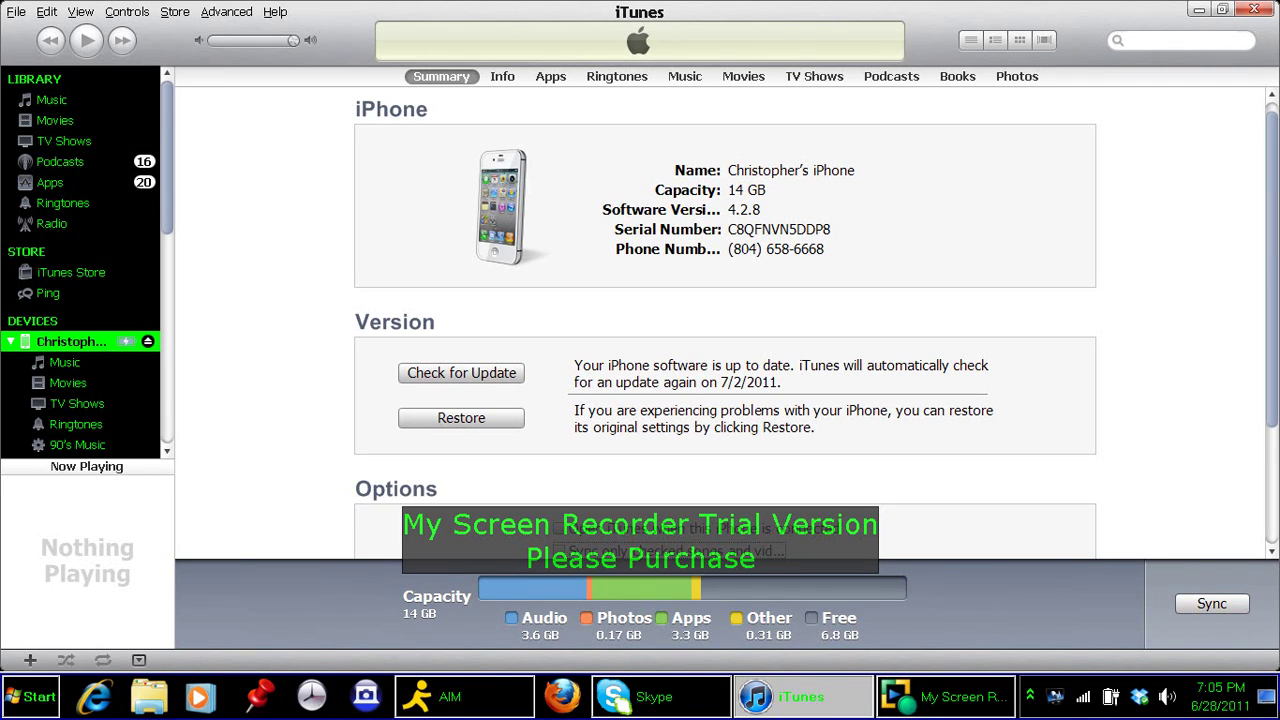
scroll(724, 320, "down", 1)
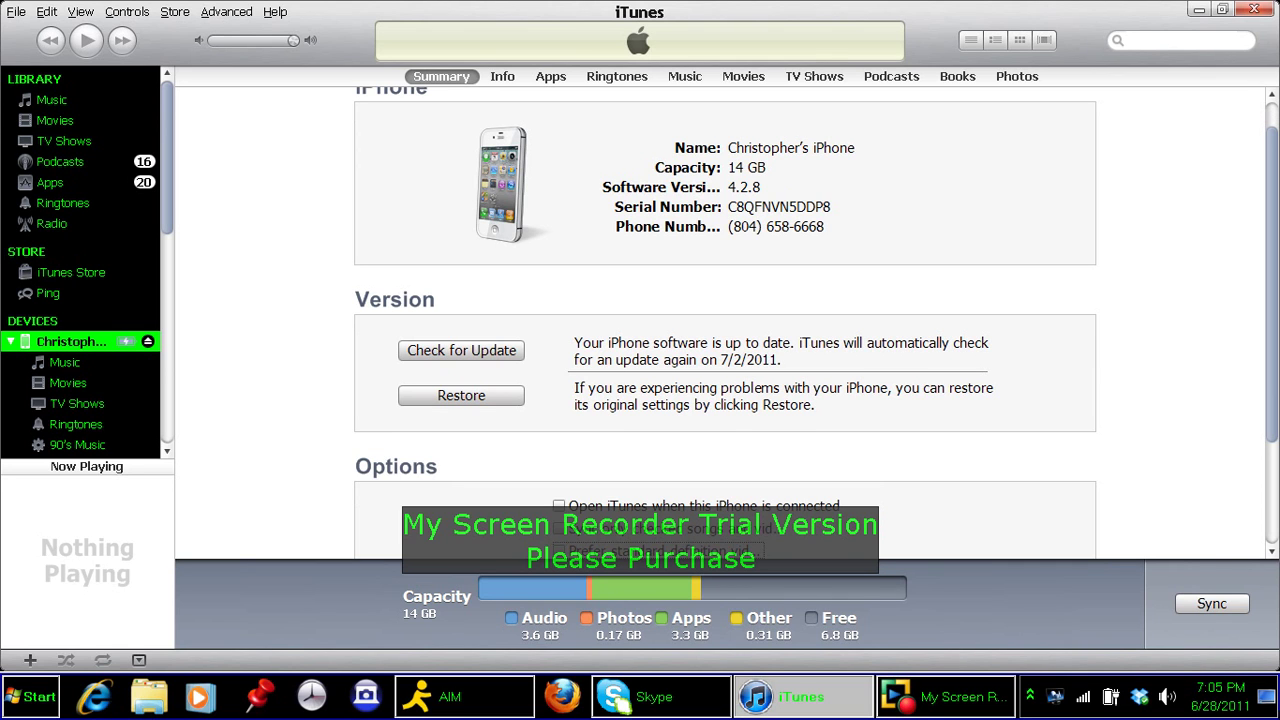
scroll(724, 320, "down", 1)
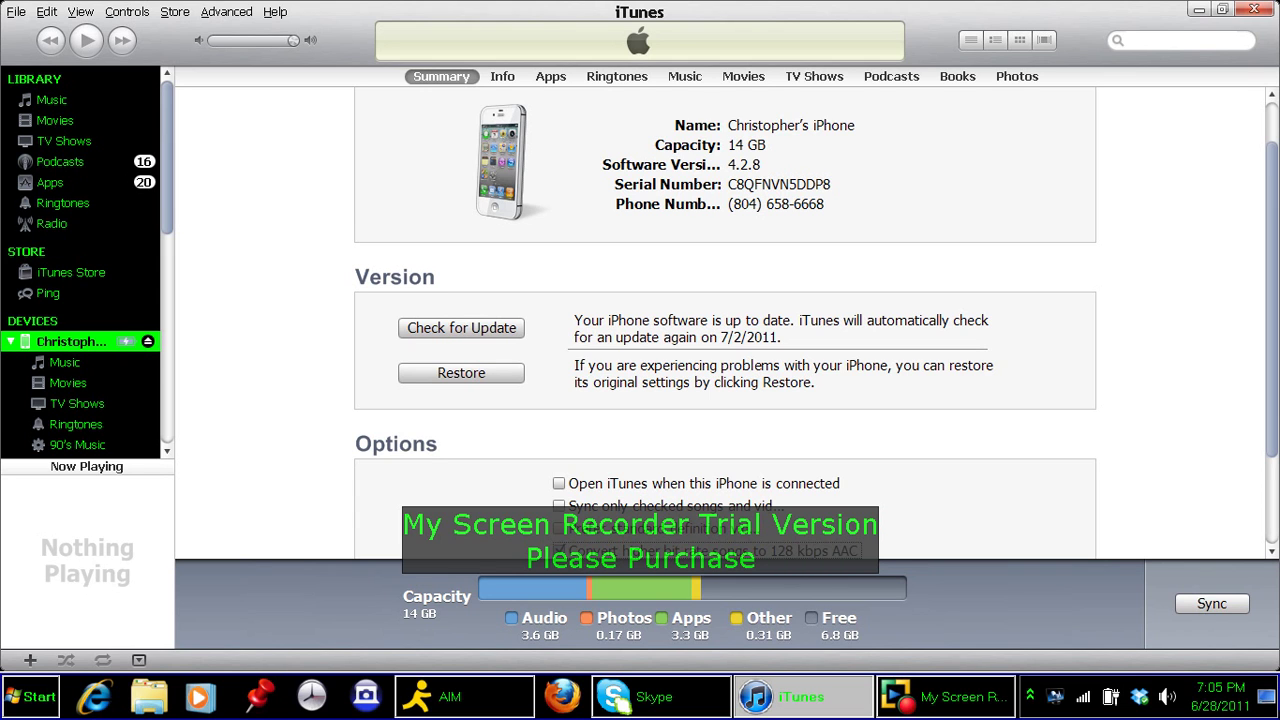
scroll(816, 323, "down", 1)
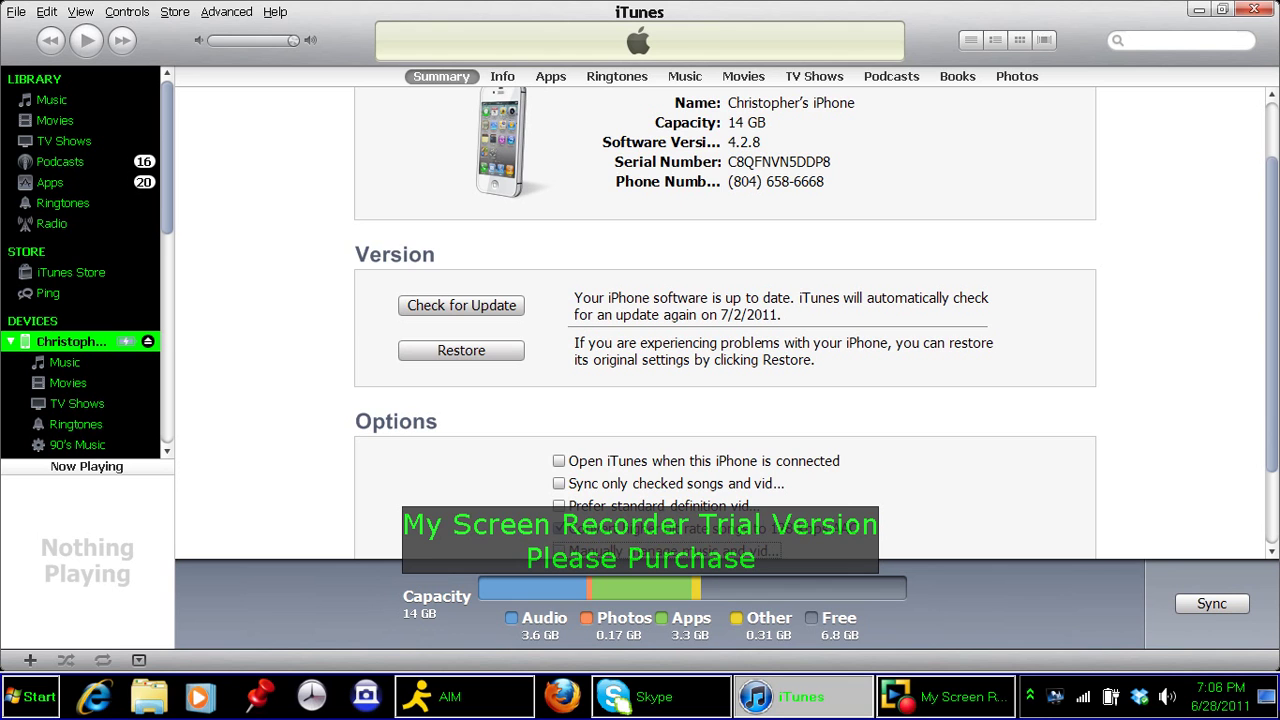
scroll(725, 322, "down", 1)
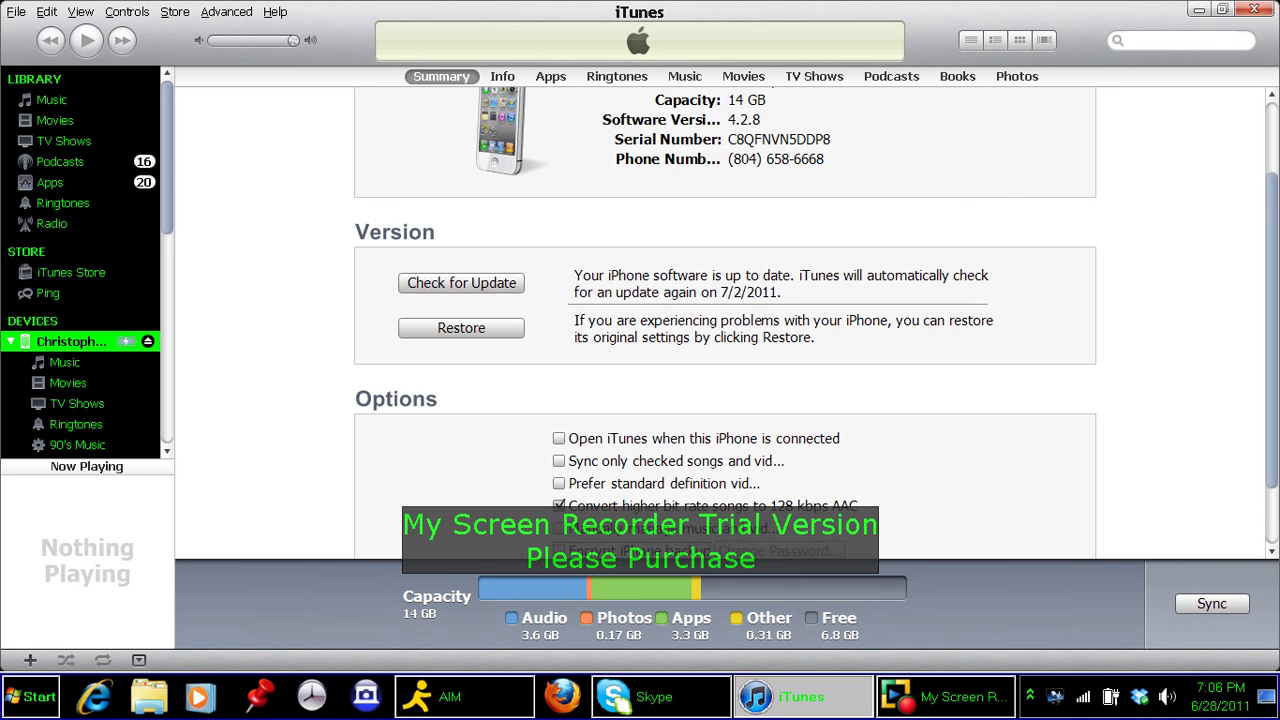
scroll(816, 323, "down", 1)
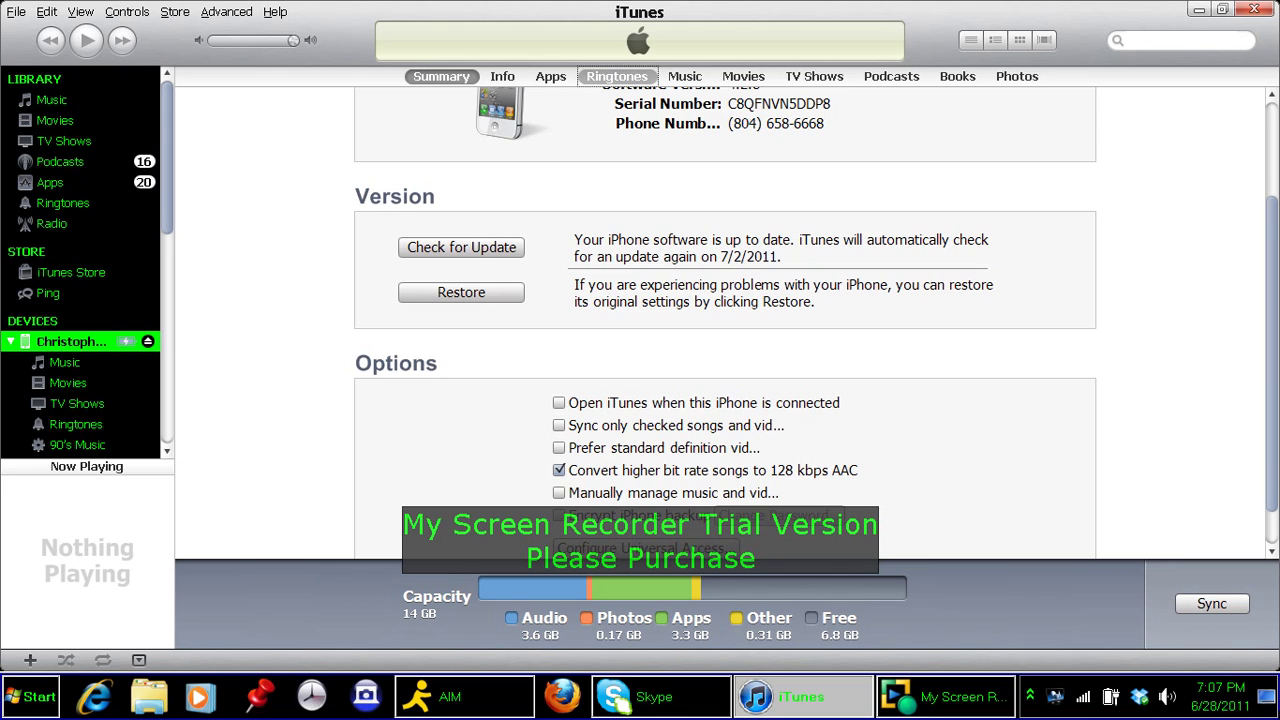
Open the iPhone's Ringtones sync settings and go to the Sync Ringtones option.
left_click(617, 76)
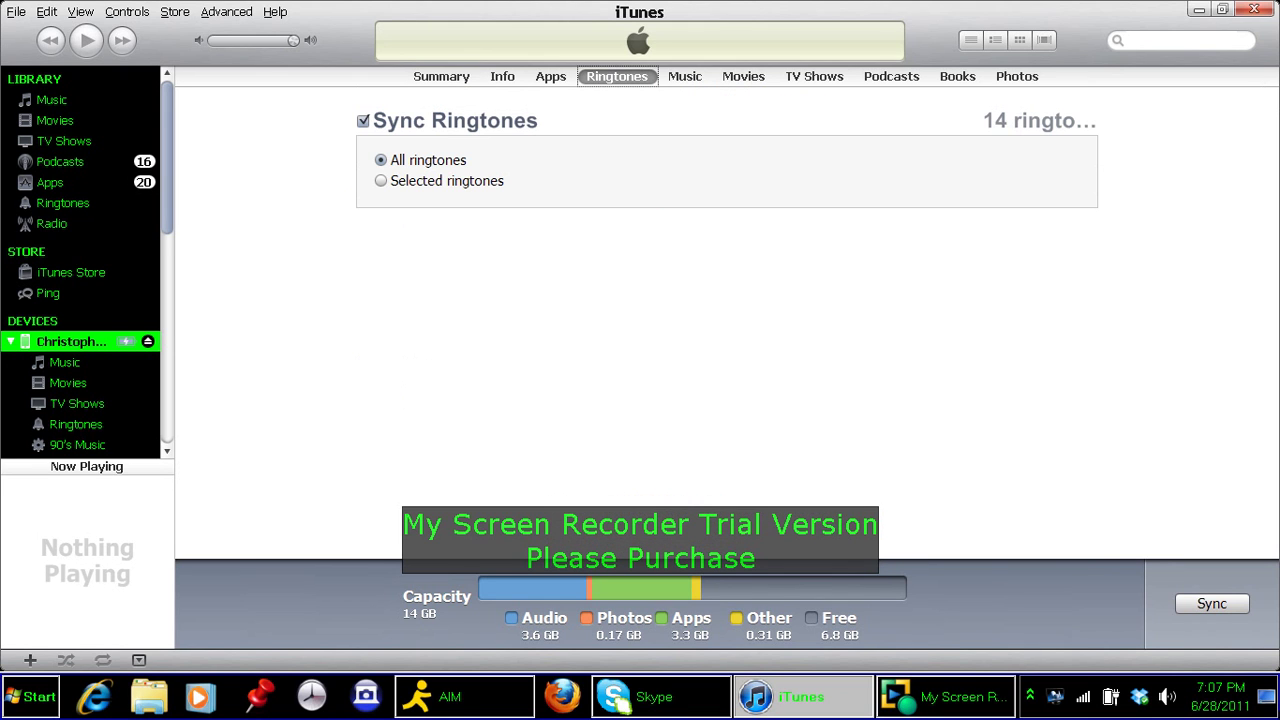
key("Tab")
key("Tab")
key("Tab")
key("Tab")
key("Tab")
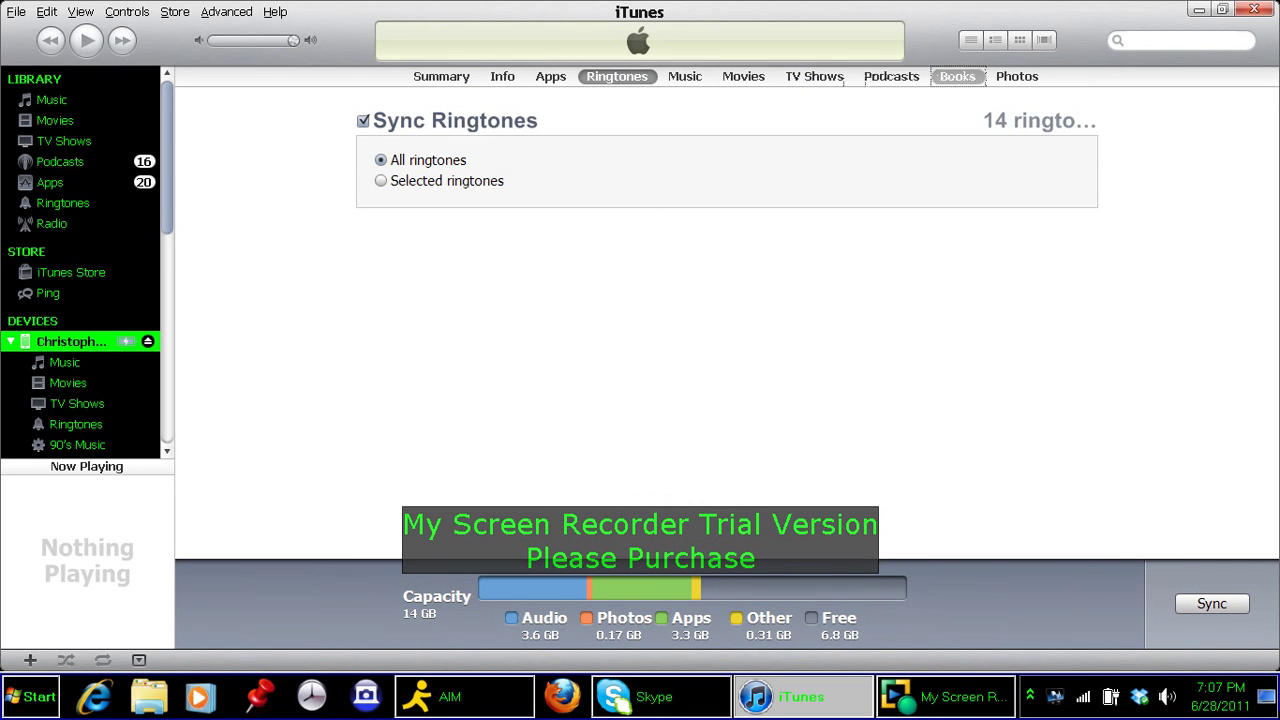
key("shift+Tab")
key("shift+Tab")
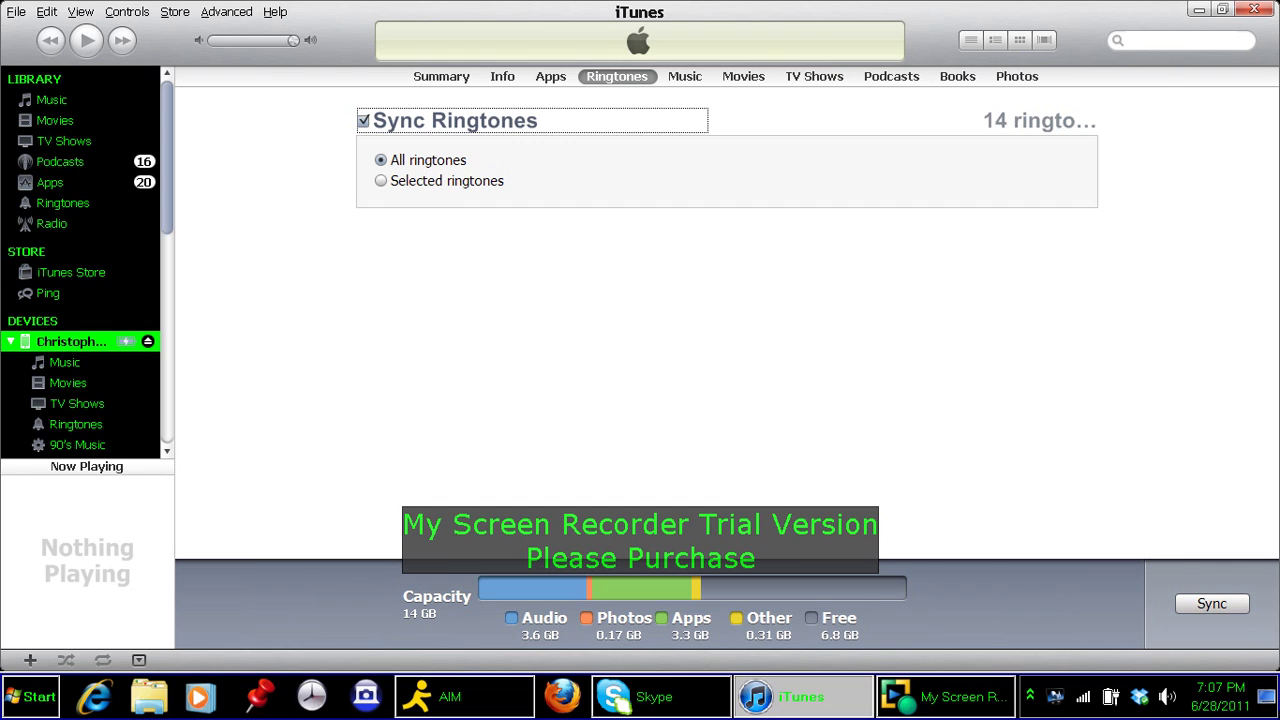
Check the ringtone selection and sync the iPhone with All ringtones kept as the choice.
key("Tab")
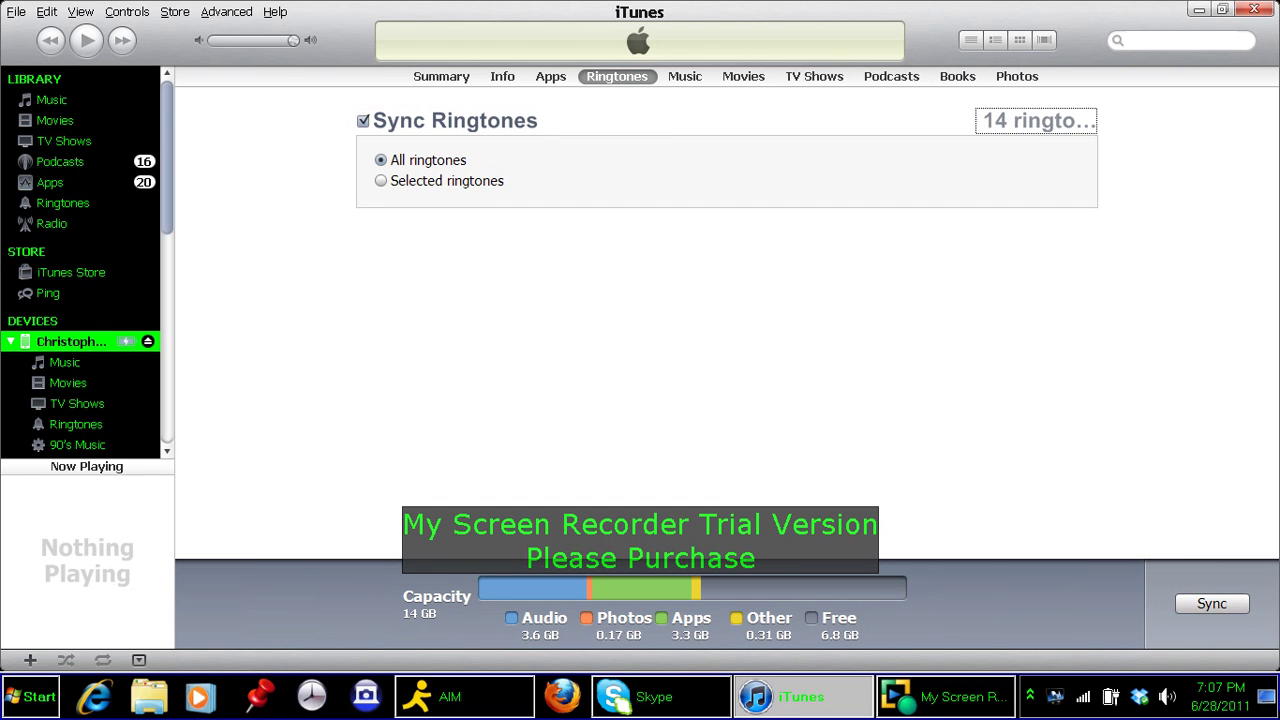
key("Tab")
key("Tab")
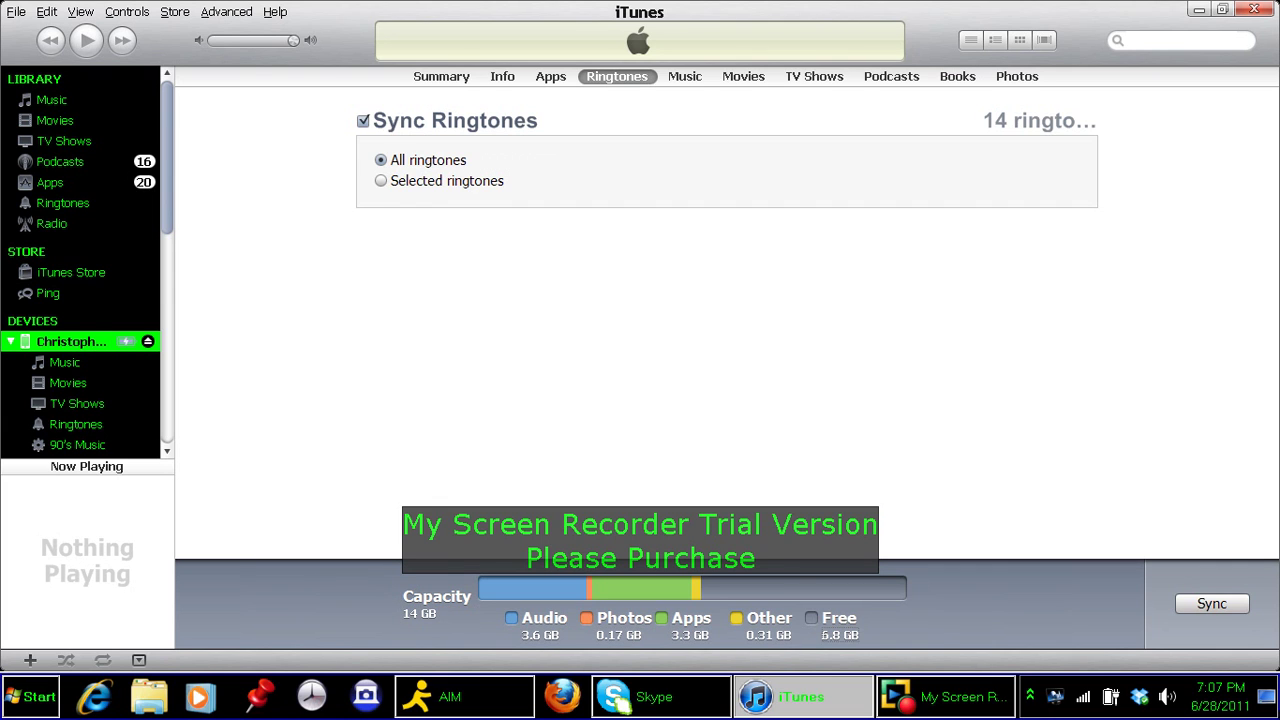
left_click(1212, 603)
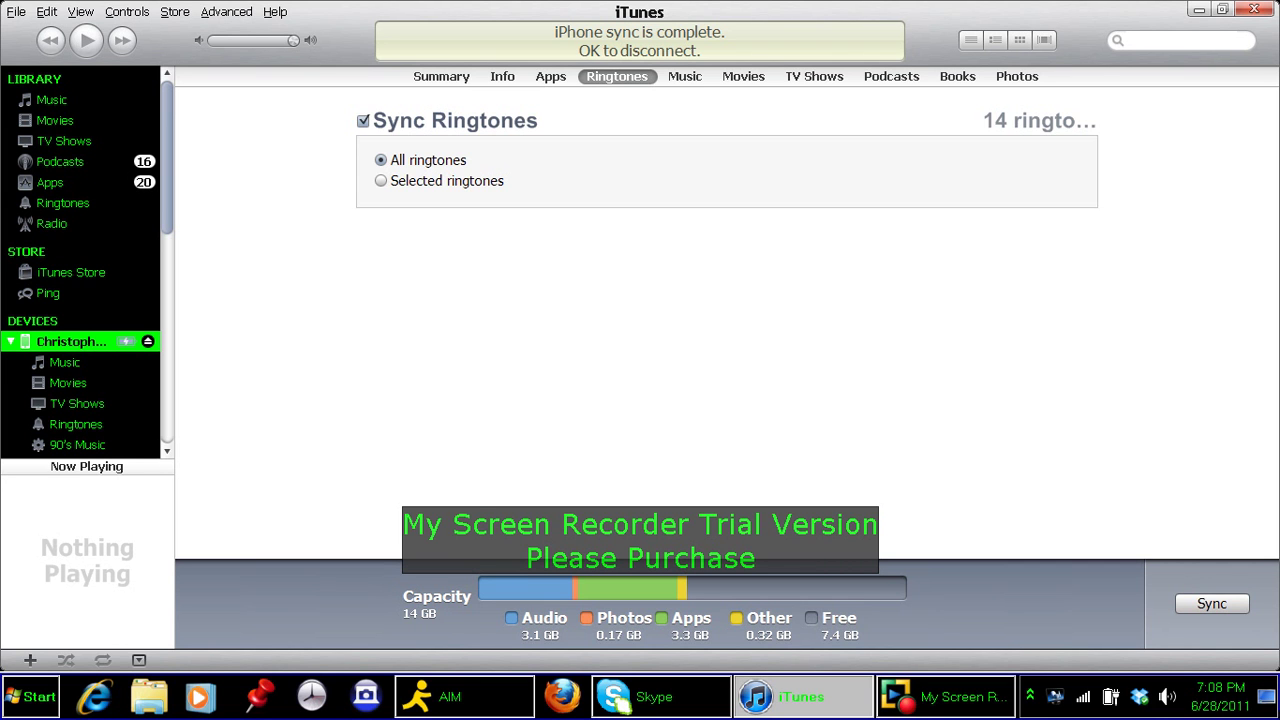
Switch to the My Screen Recorder window.
key("super")
key("Escape")
key("Tab")
key("Left")
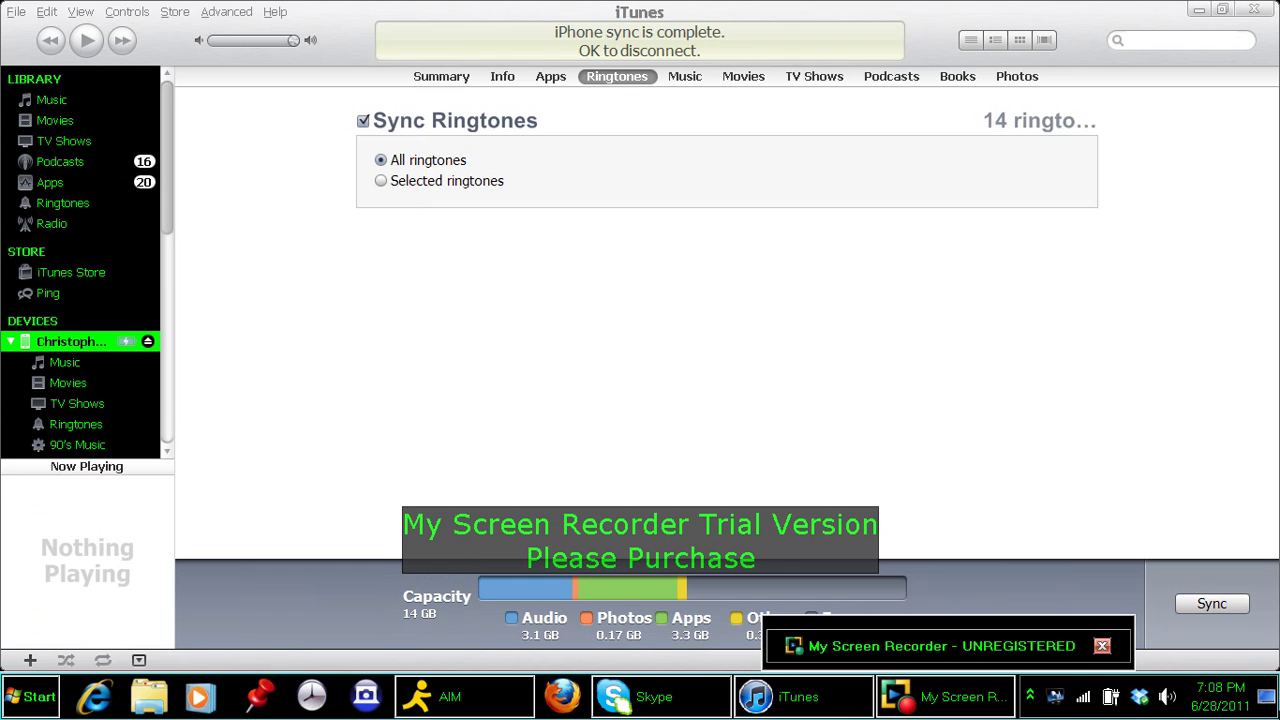
key("Return")
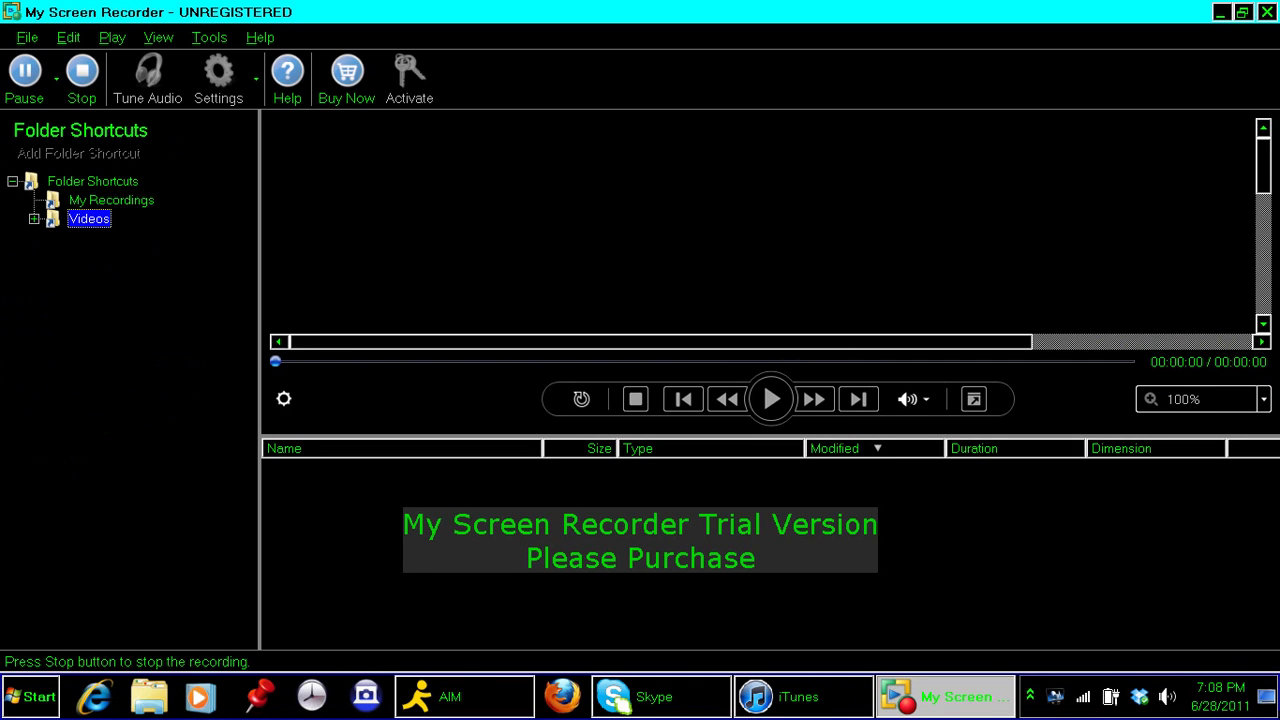